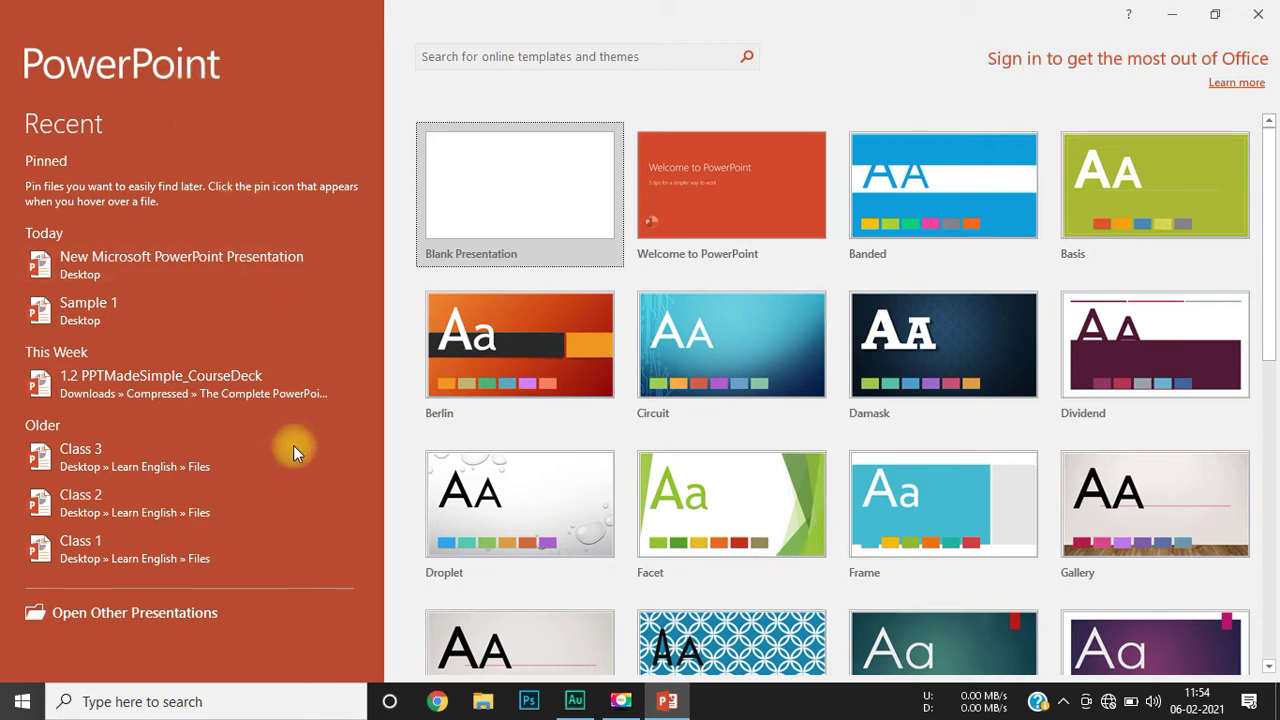
Step: Pin the Class 1 presentation to the Pinned group of recent files
left_click(357, 548)
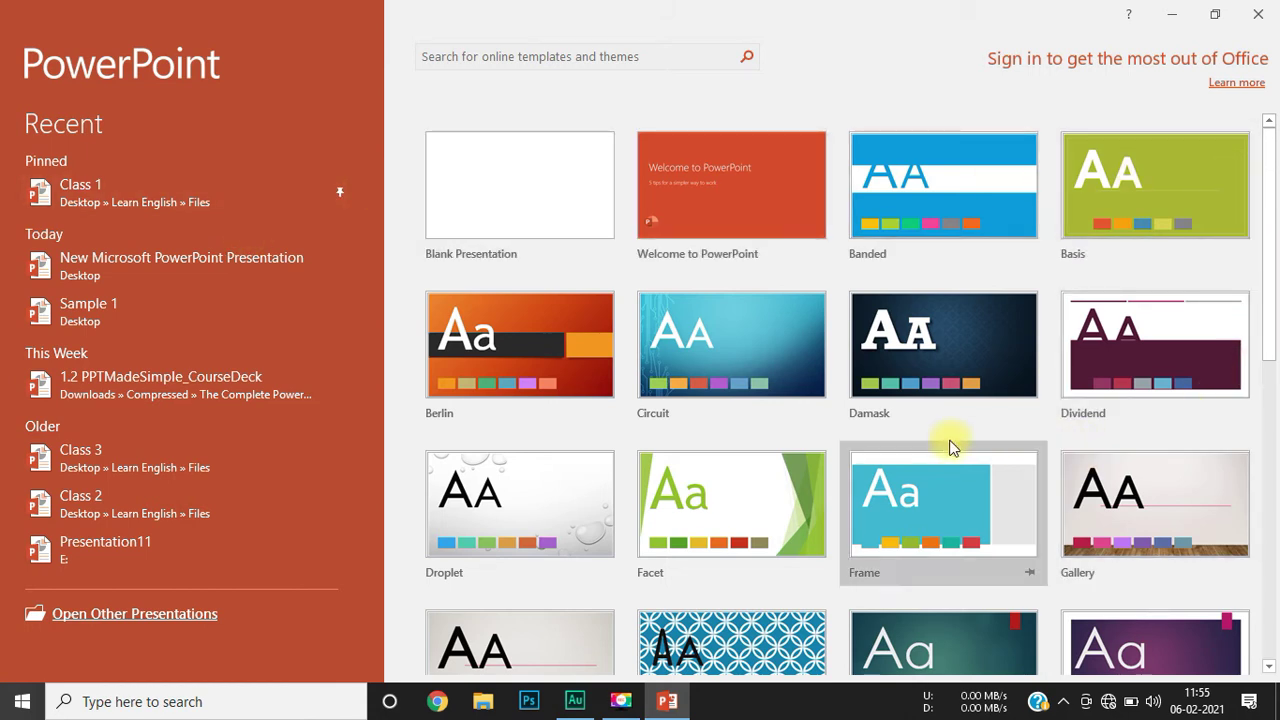
scroll(880, 462, "down", 3)
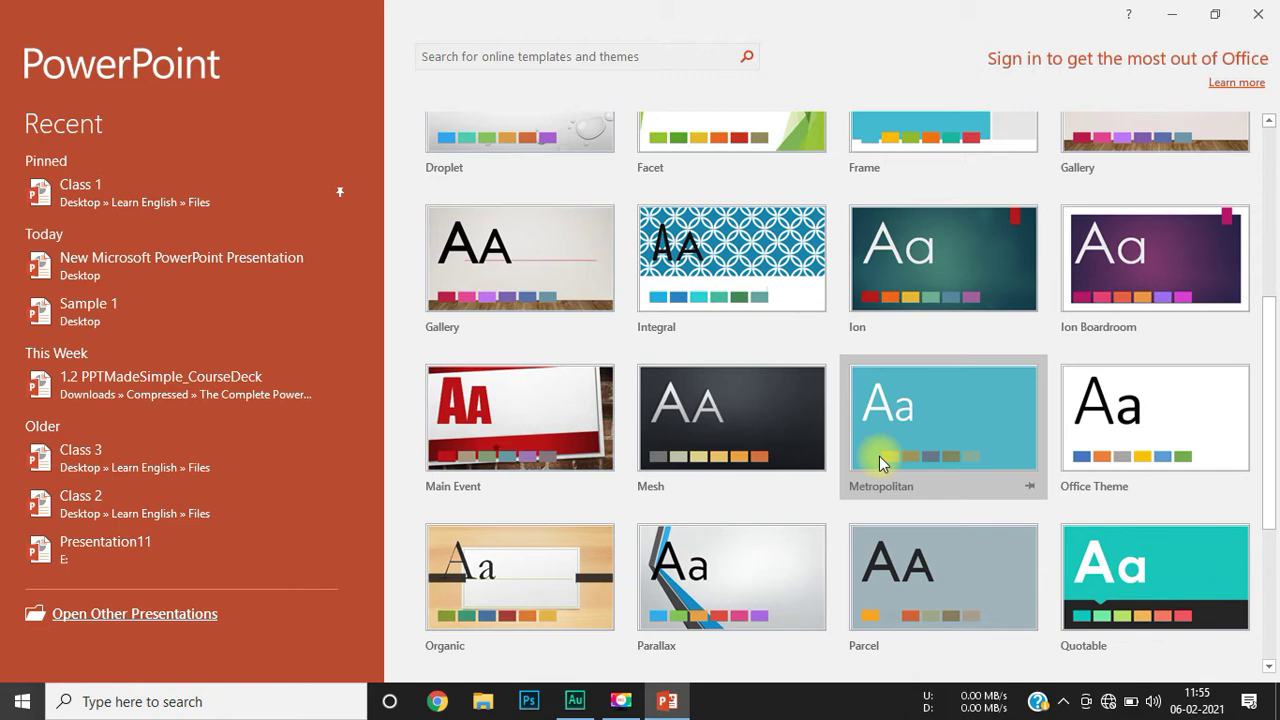
scroll(854, 616, "up", 3)
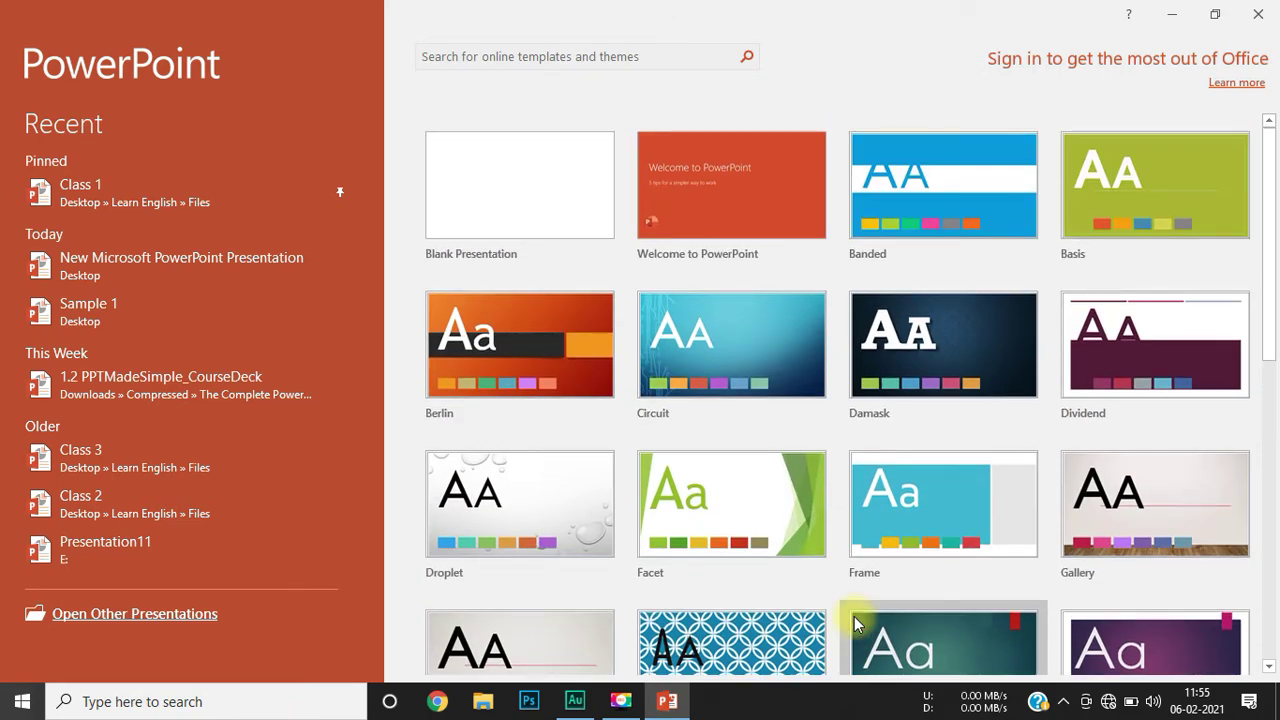
scroll(854, 616, "down", 10)
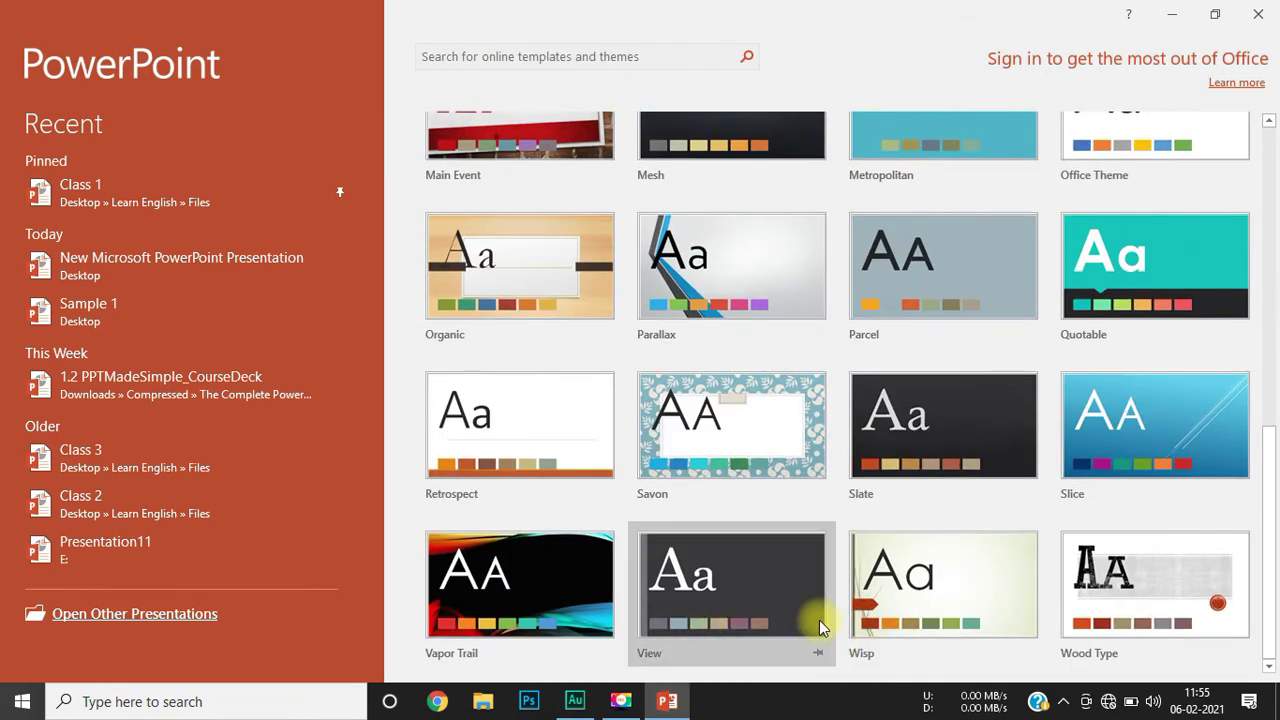
scroll(819, 620, "up", 2)
scroll(819, 620, "up", 3)
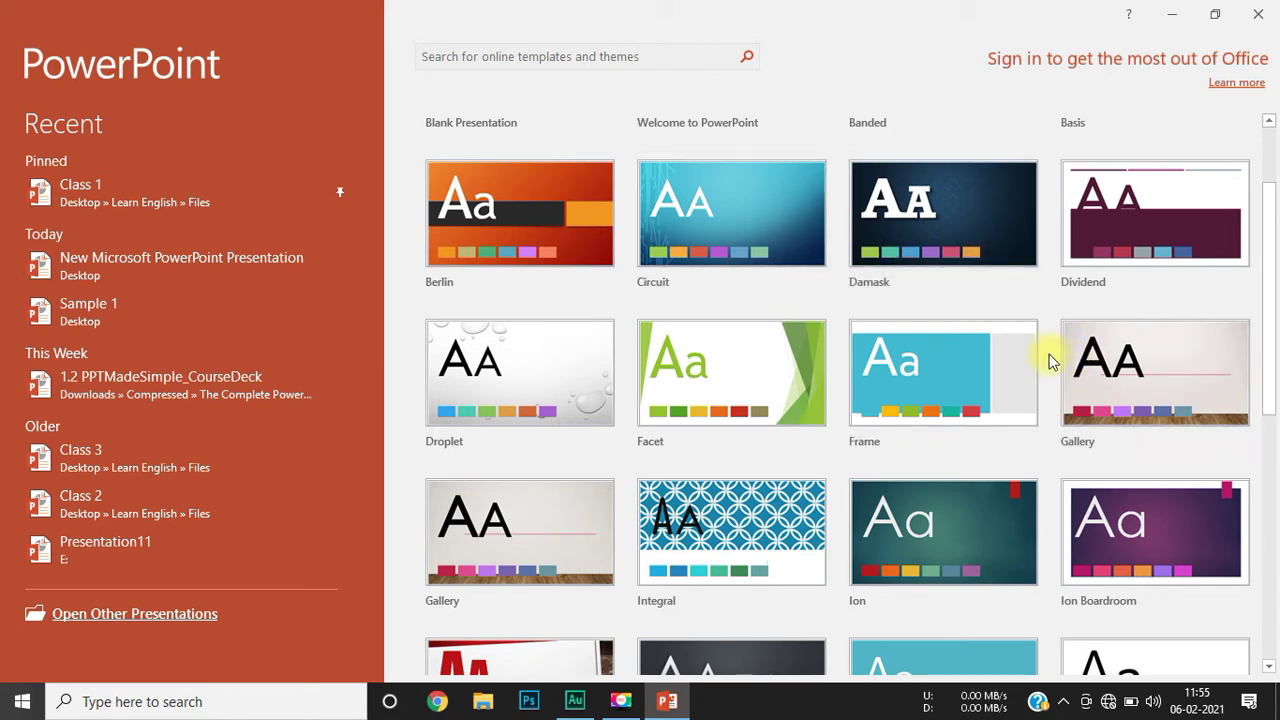
scroll(795, 166, "up", 2)
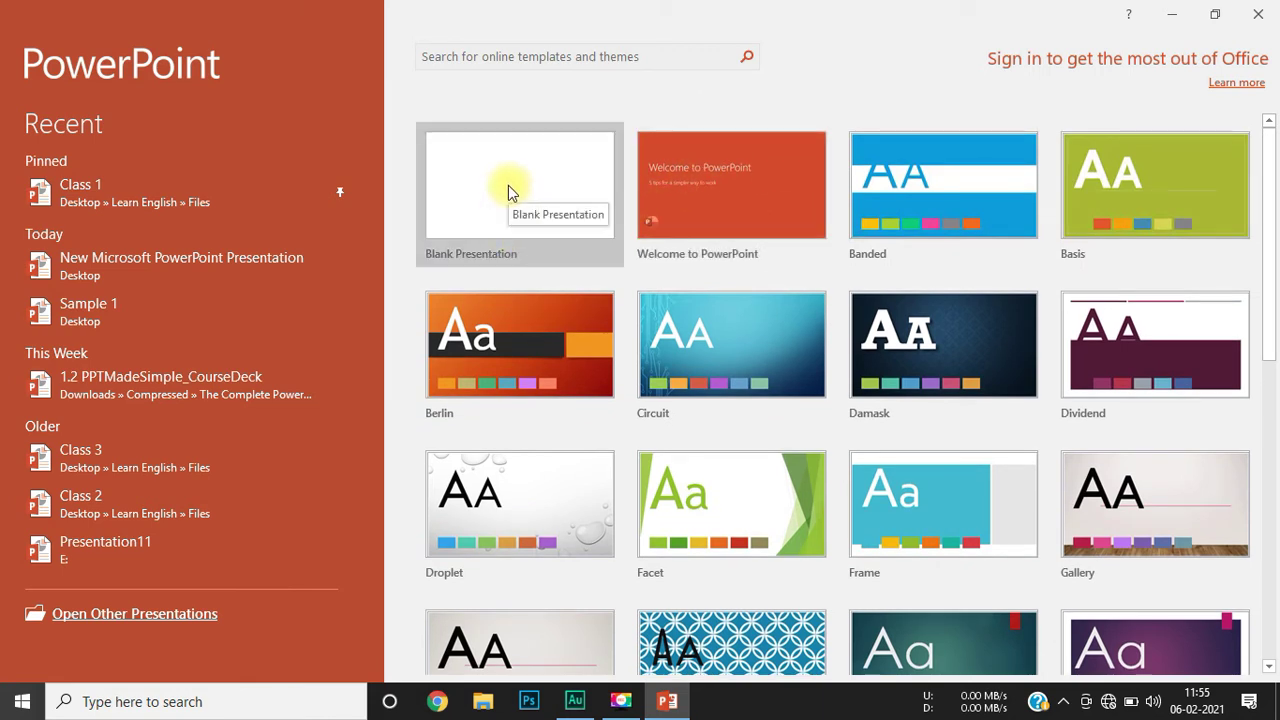
left_click(527, 212)
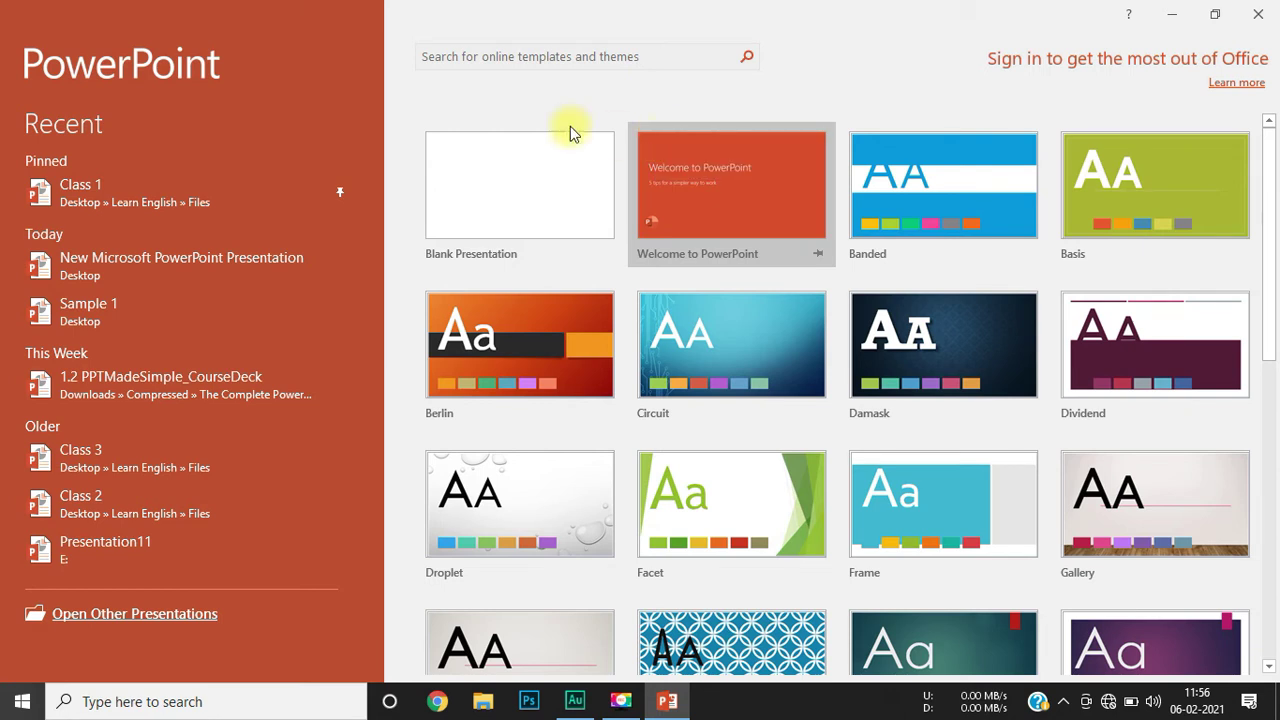
Step: Create Presentation1 from the Blank Presentation template on the start screen
left_click(553, 186)
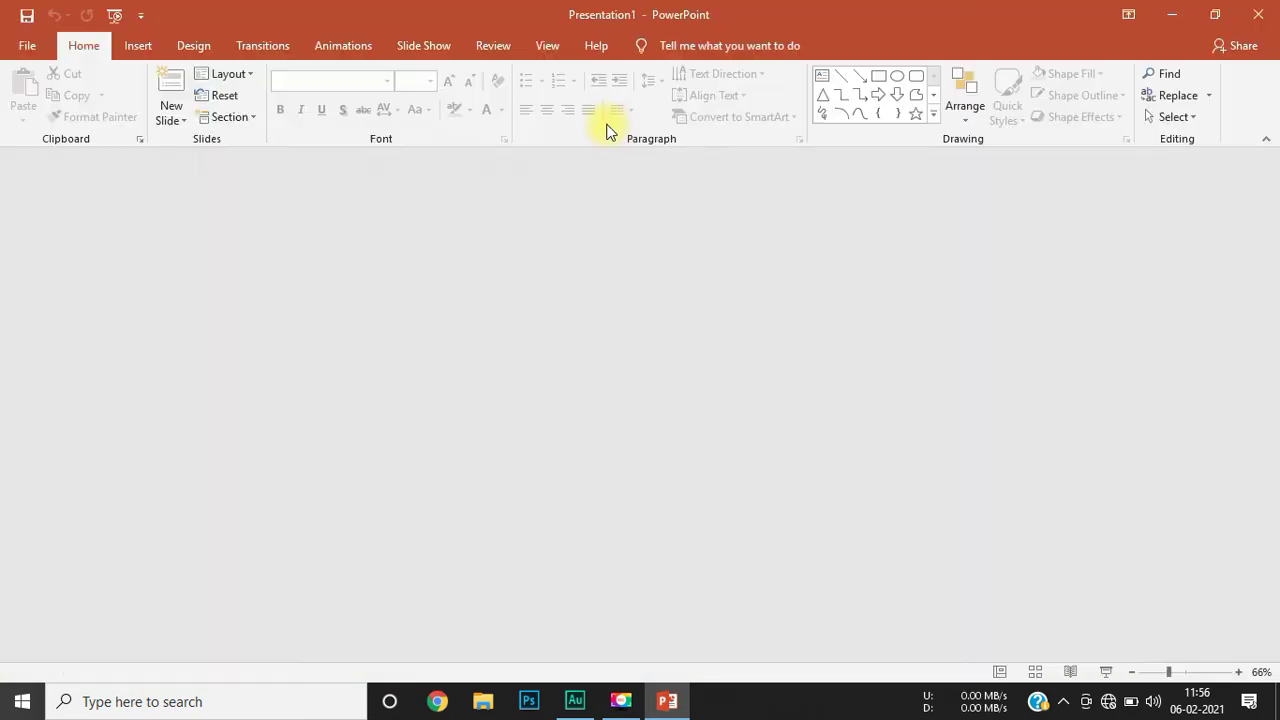